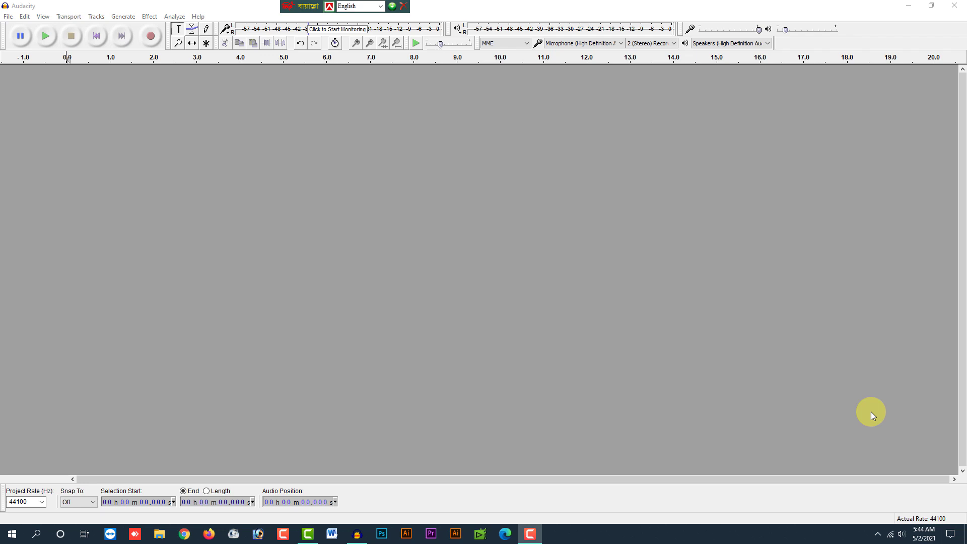
Step: Record about 19 seconds of voice from the microphone onto a new stereo track and stop the recording
left_click(151, 37)
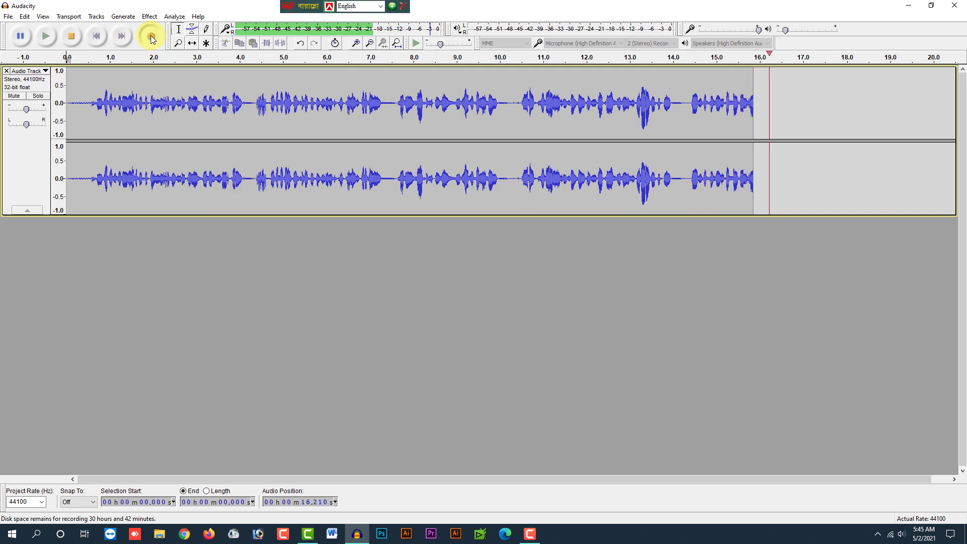
left_click(75, 40)
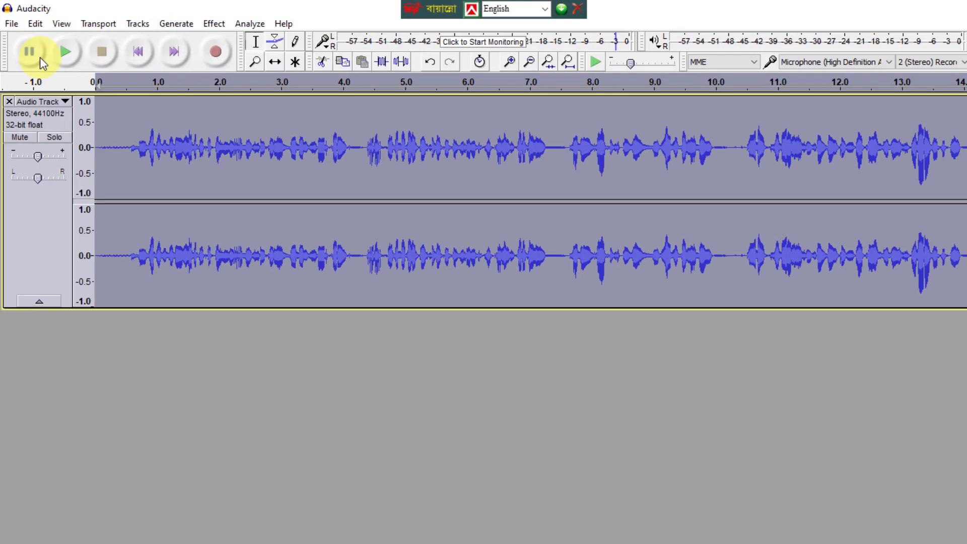
Step: Open the chain editor and create a new chain named TECH BD19
left_click(13, 23)
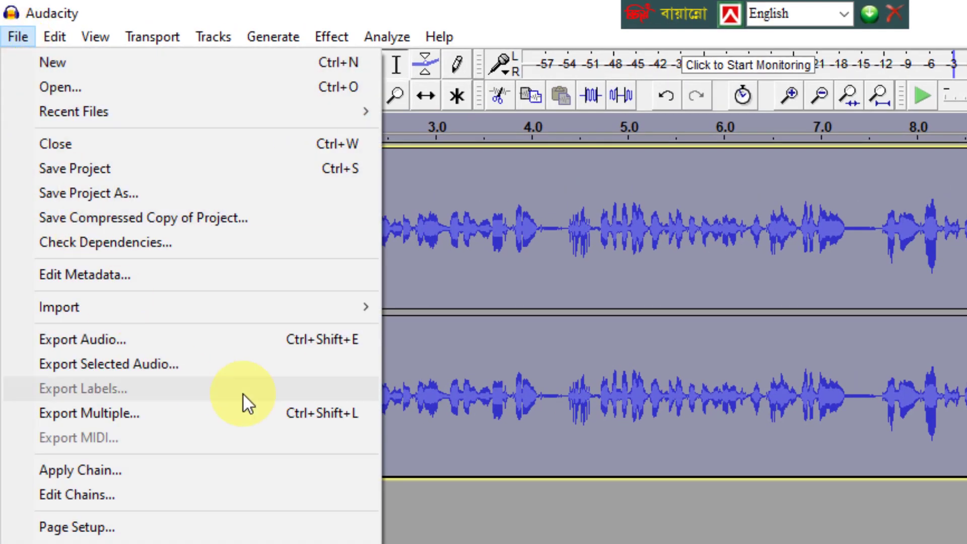
left_click(152, 494)
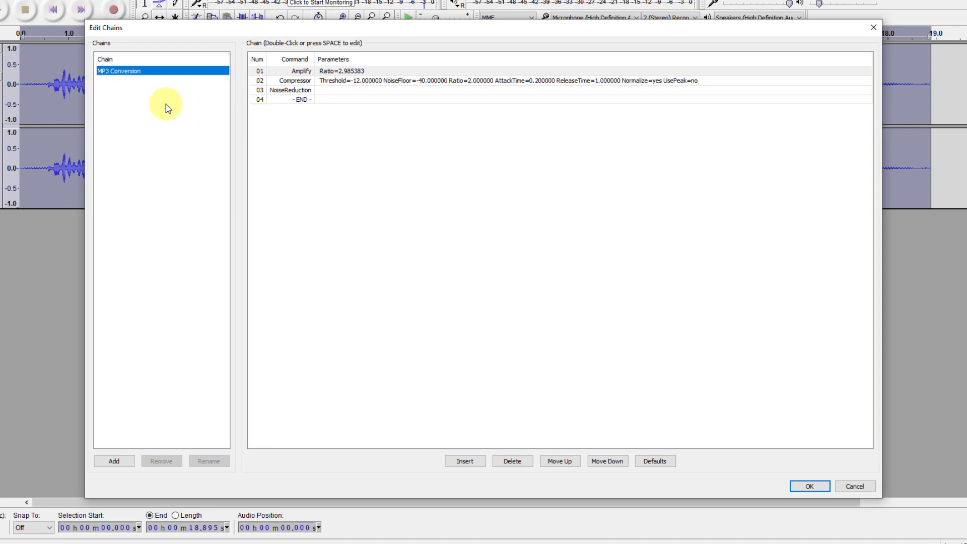
left_click(114, 461)
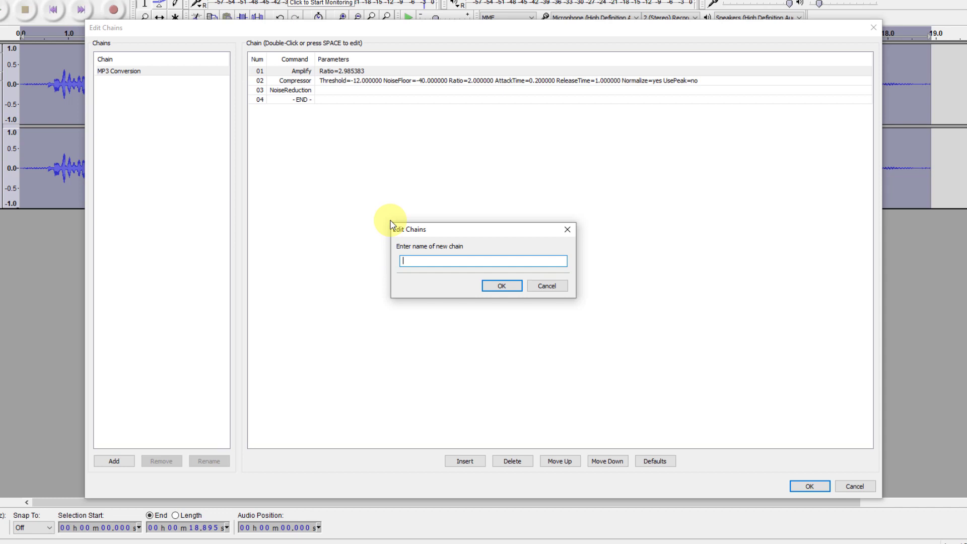
type("TECH BD19")
left_click(499, 286)
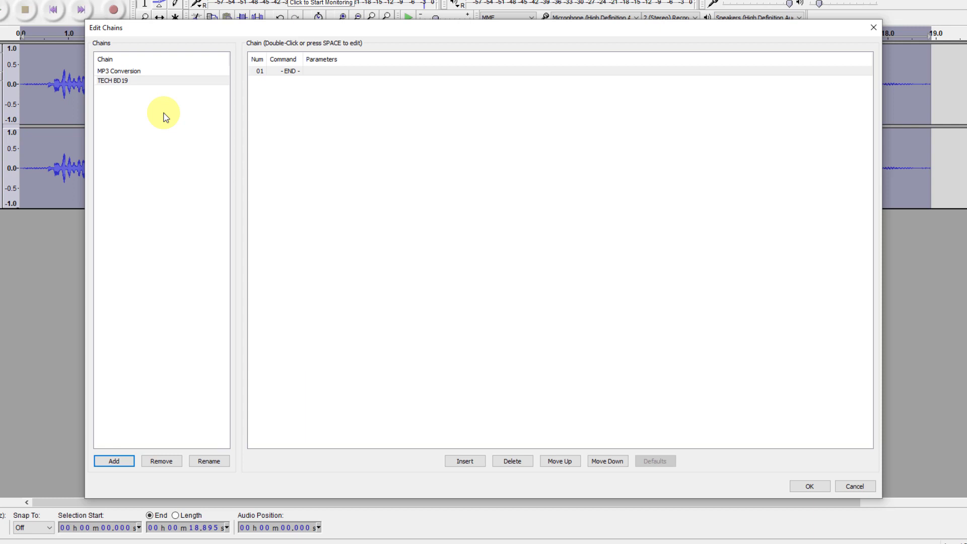
Step: Insert the Leveller command into the TECH BD19 chain with Moderate leveling and a -70 dB noise threshold
left_click(108, 82)
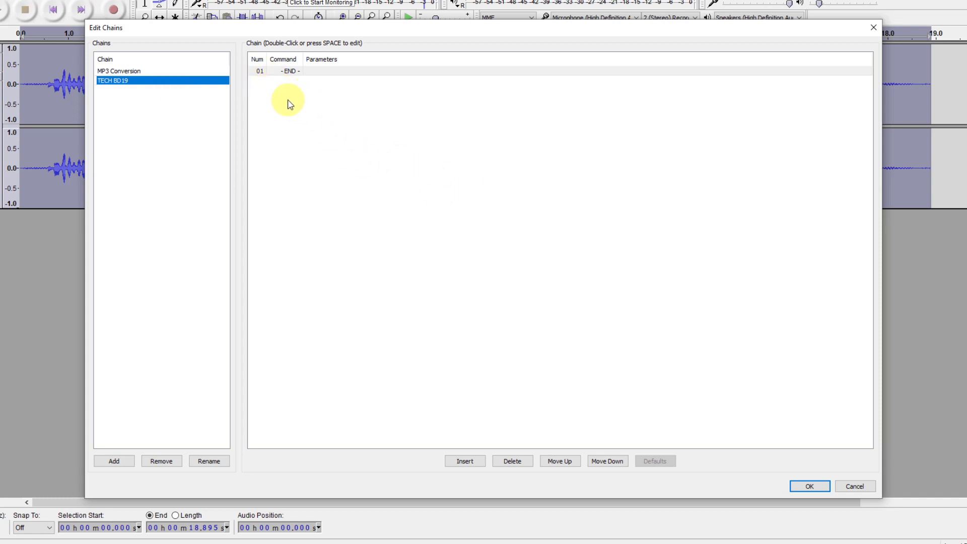
left_click(468, 467)
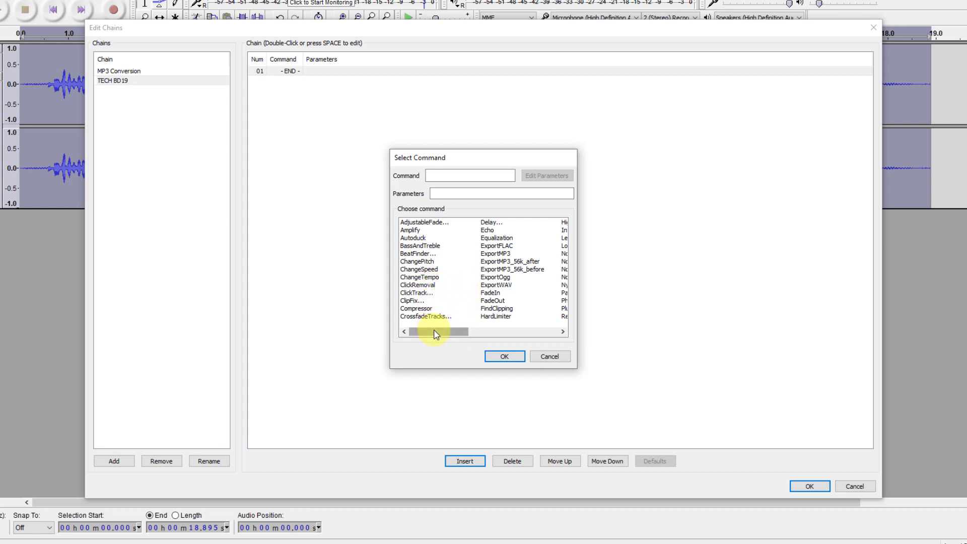
left_click_drag(435, 332, 459, 331)
left_click(491, 237)
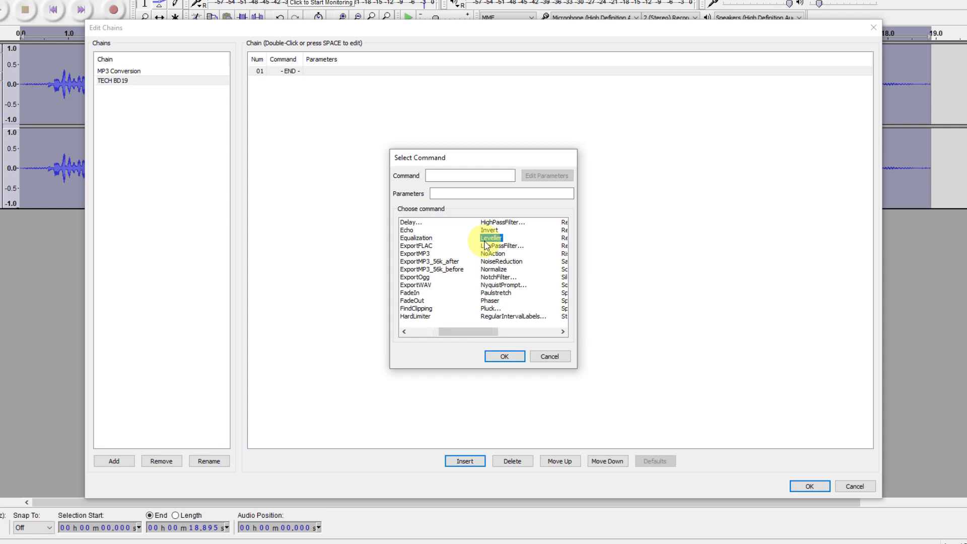
left_click(495, 243)
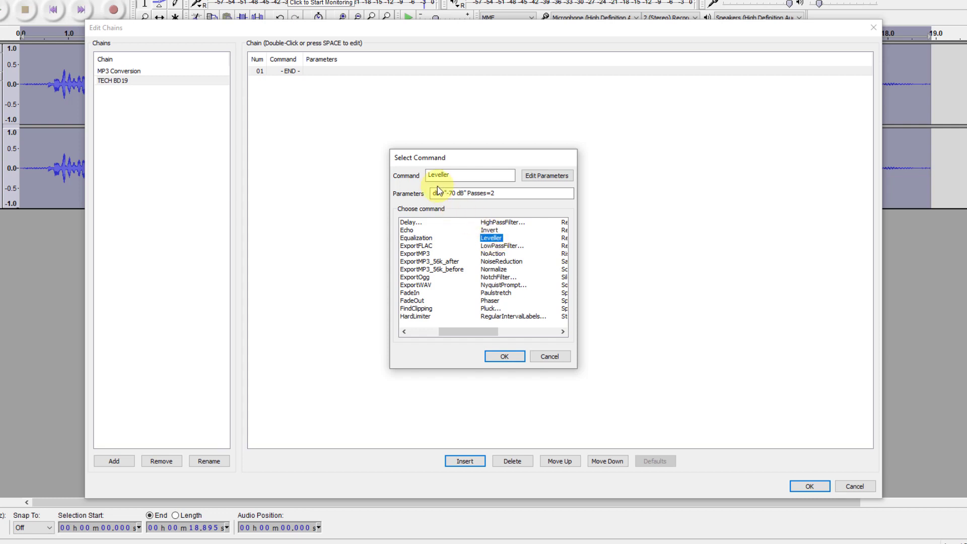
double_click(458, 175)
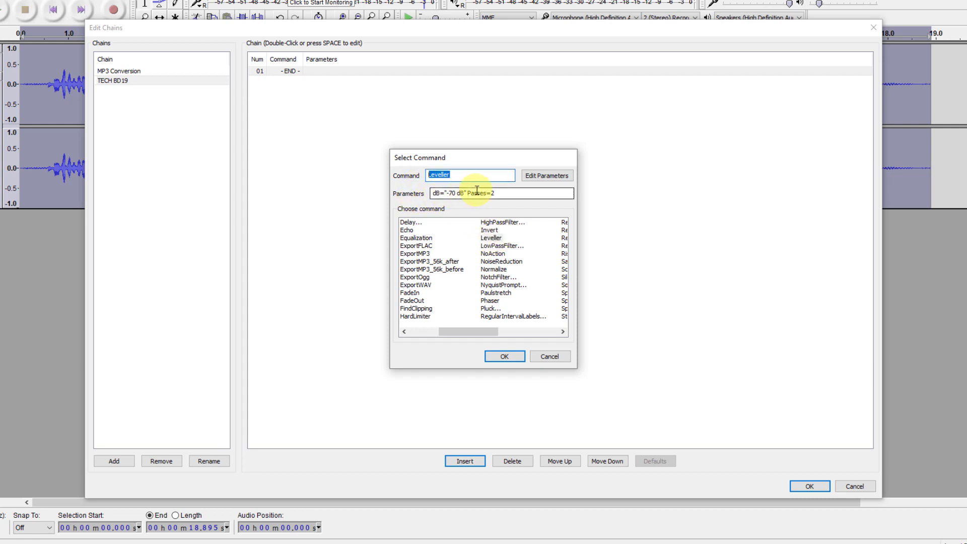
left_click_drag(512, 194, 429, 197)
left_click(521, 193)
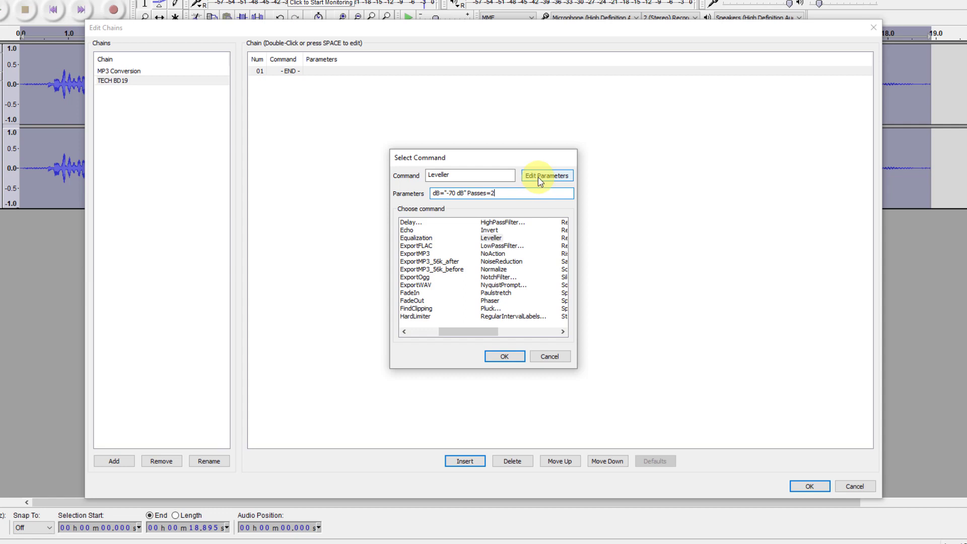
left_click(539, 180)
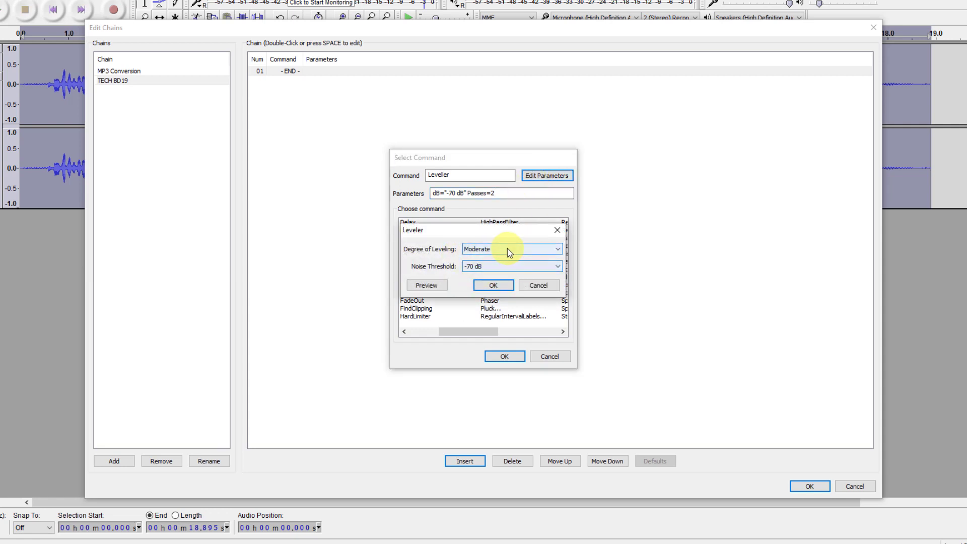
left_click(492, 286)
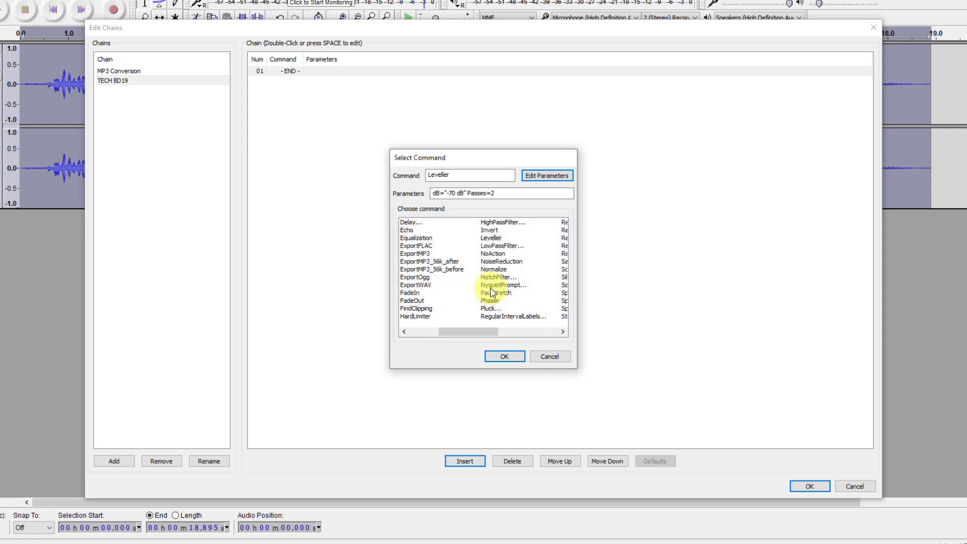
left_click(504, 356)
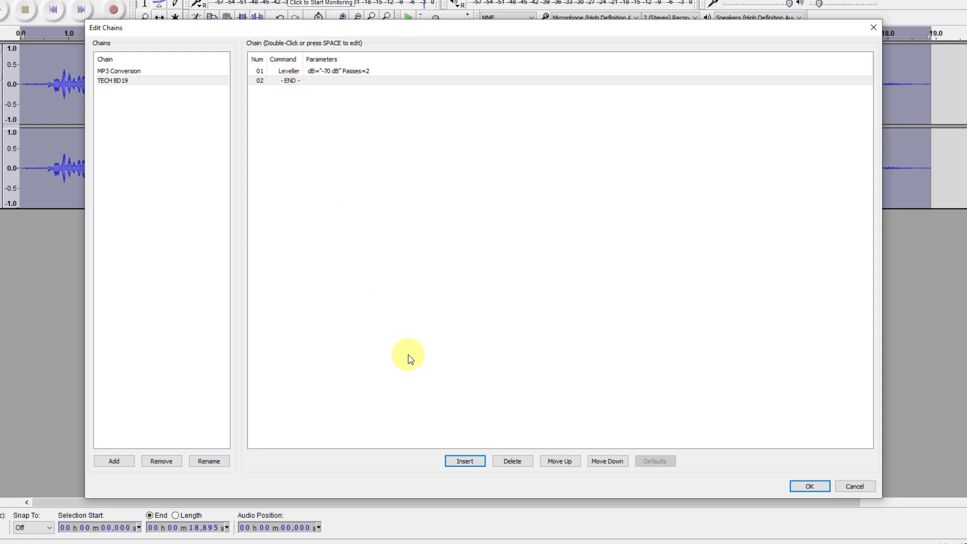
Step: Add the Amplify command after Leveller in the chain, using its default ratio of 1.000000
left_click(464, 461)
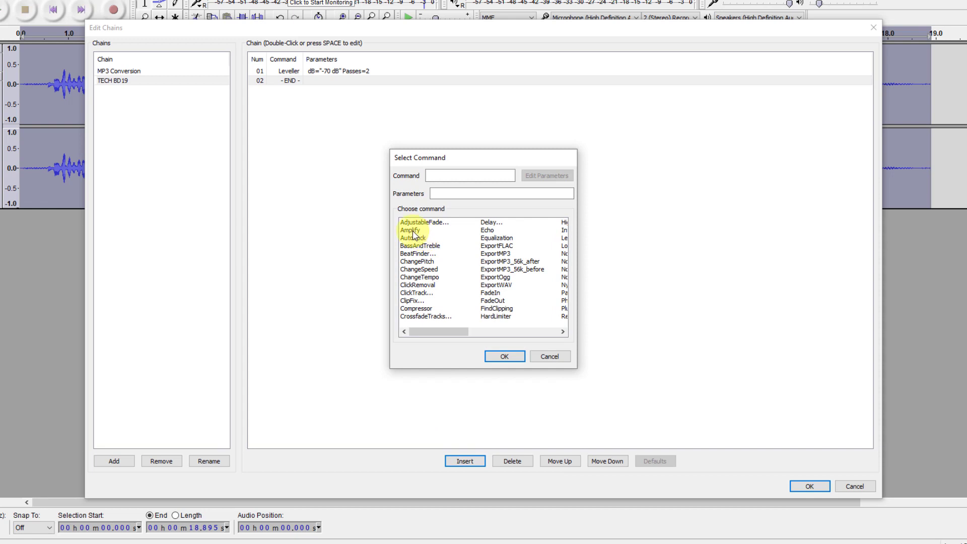
left_click(412, 231)
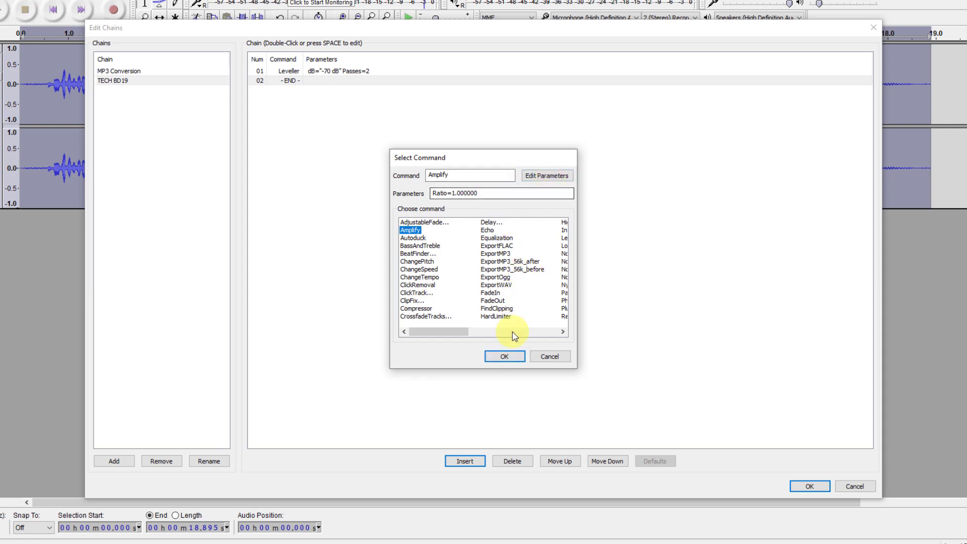
left_click(504, 356)
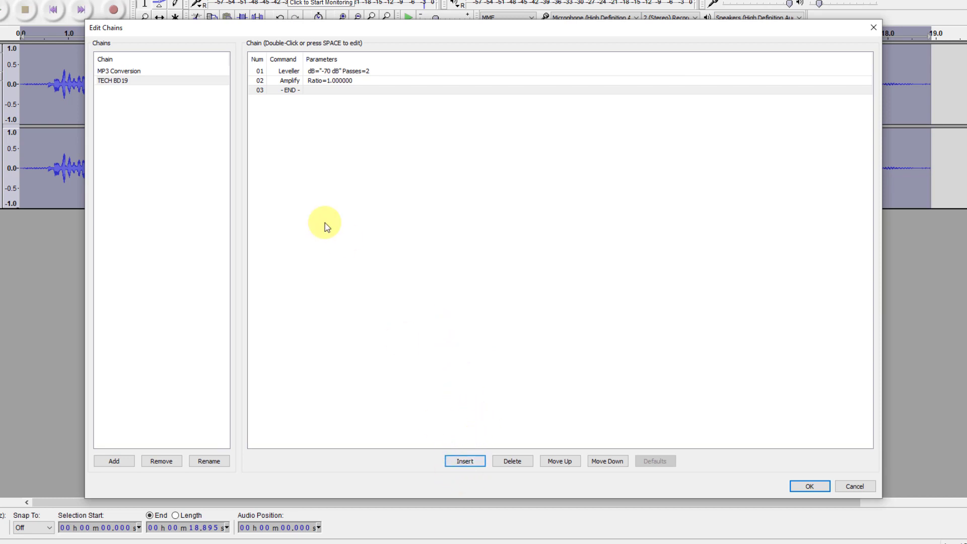
Step: Add the Compressor command after Amplify, accepting the -12 dB threshold, -40 dB noise floor, 2:1 ratio and default times
left_click(464, 460)
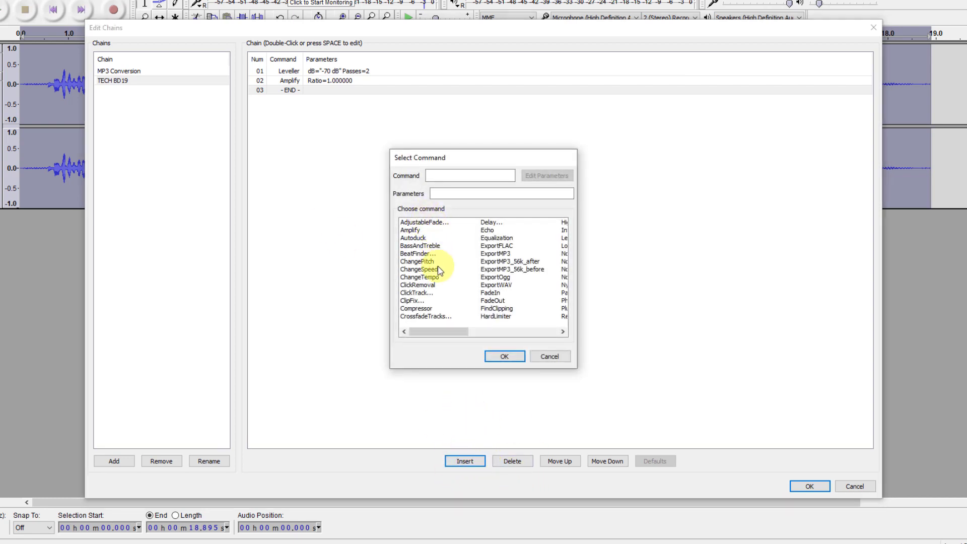
left_click(426, 312)
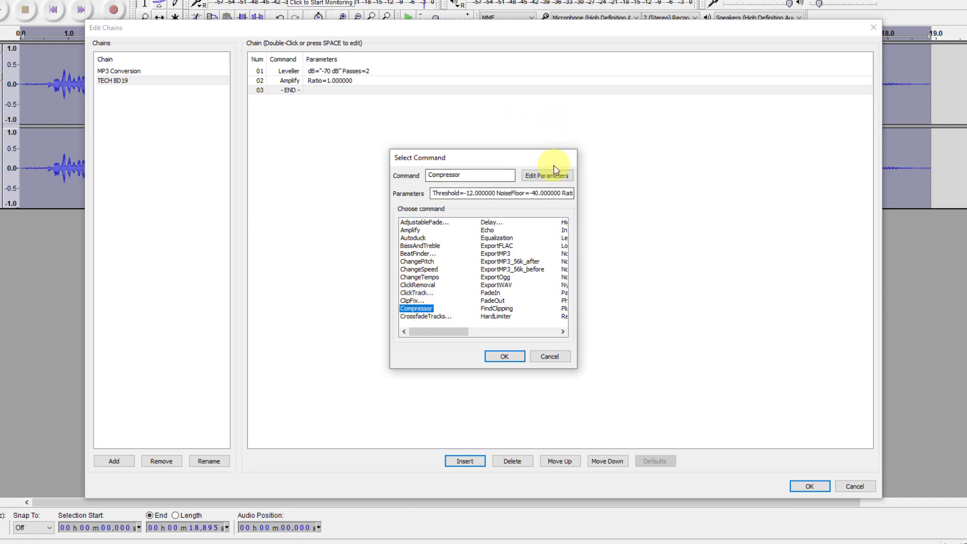
left_click(548, 177)
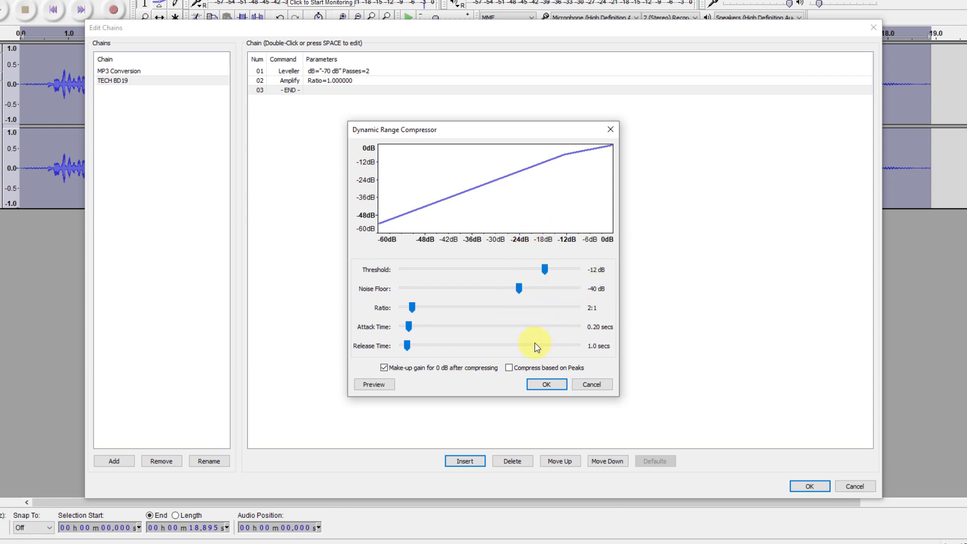
left_click(547, 384)
left_click(505, 356)
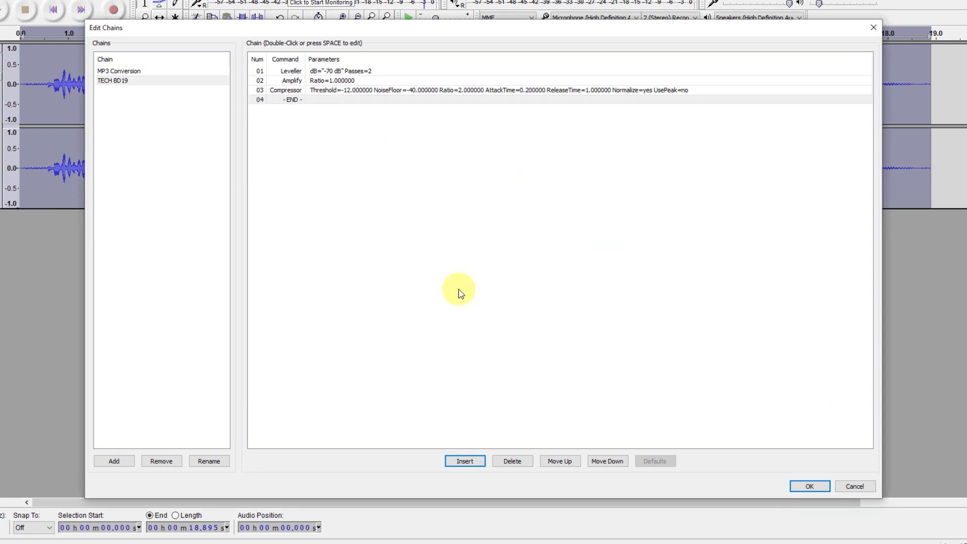
Step: Add an Equalization command after Compressor using the Bass Boost curve
left_click(477, 458)
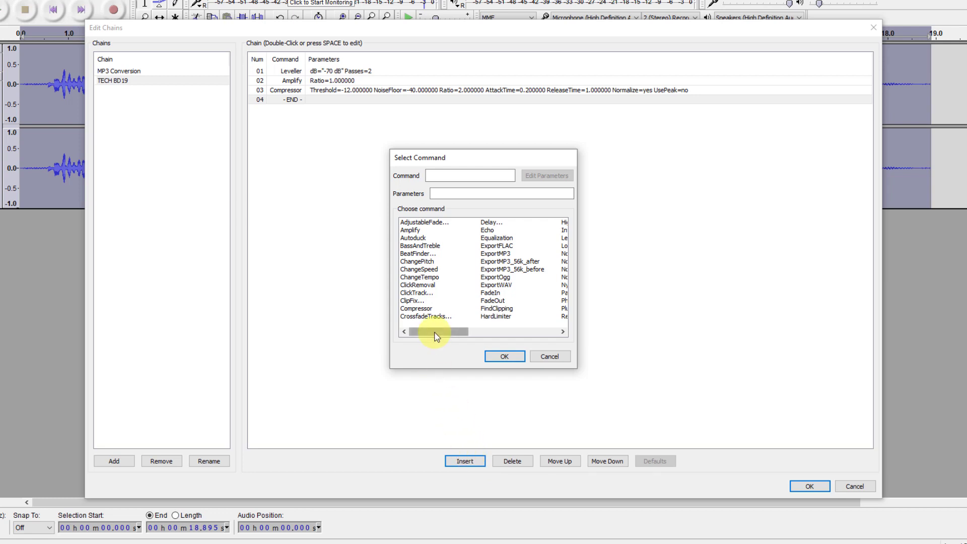
left_click_drag(434, 332, 462, 331)
scroll(513, 261, "up", 1)
left_click(508, 239)
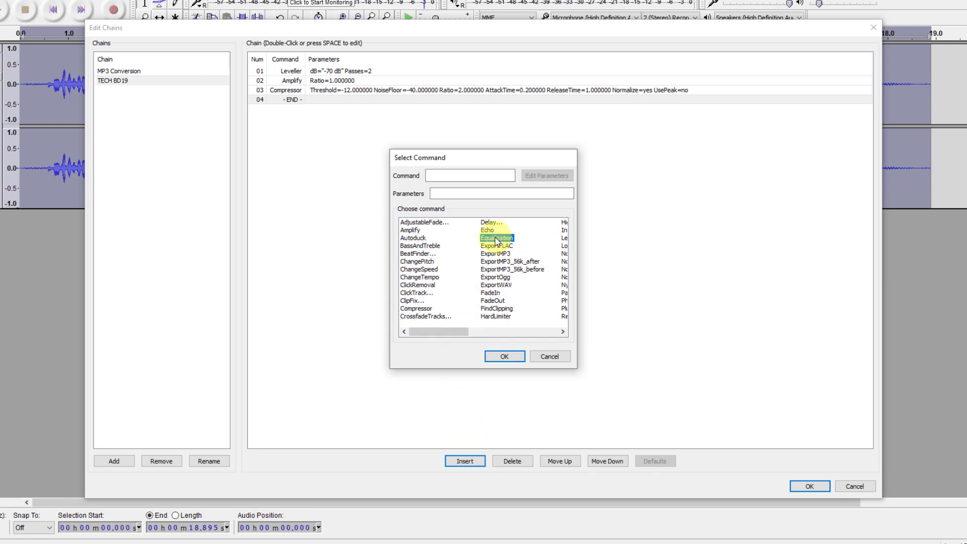
left_click(496, 239)
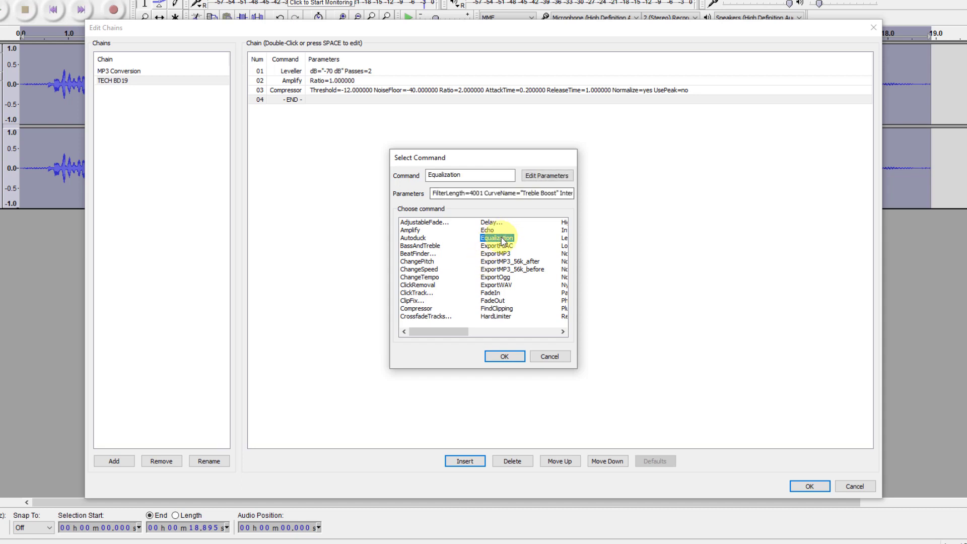
left_click(553, 177)
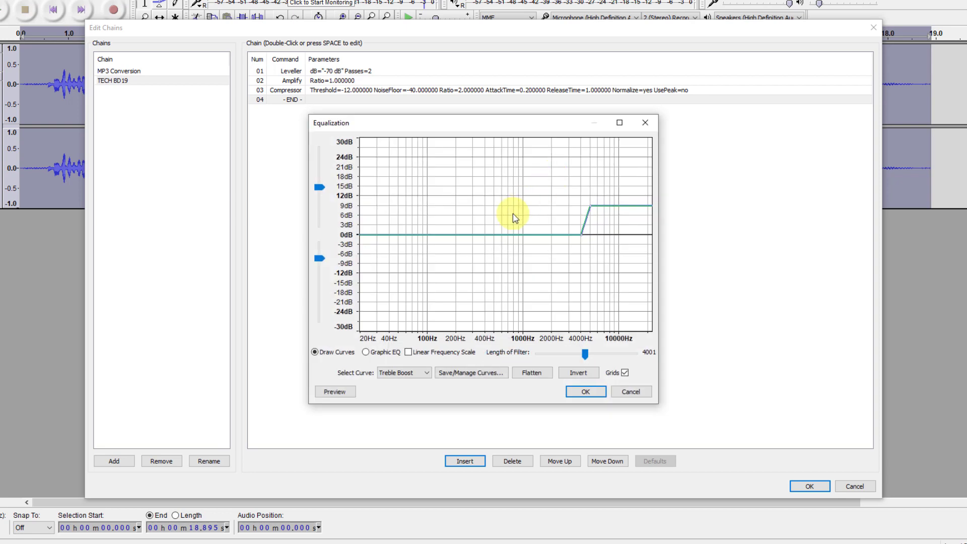
left_click(416, 374)
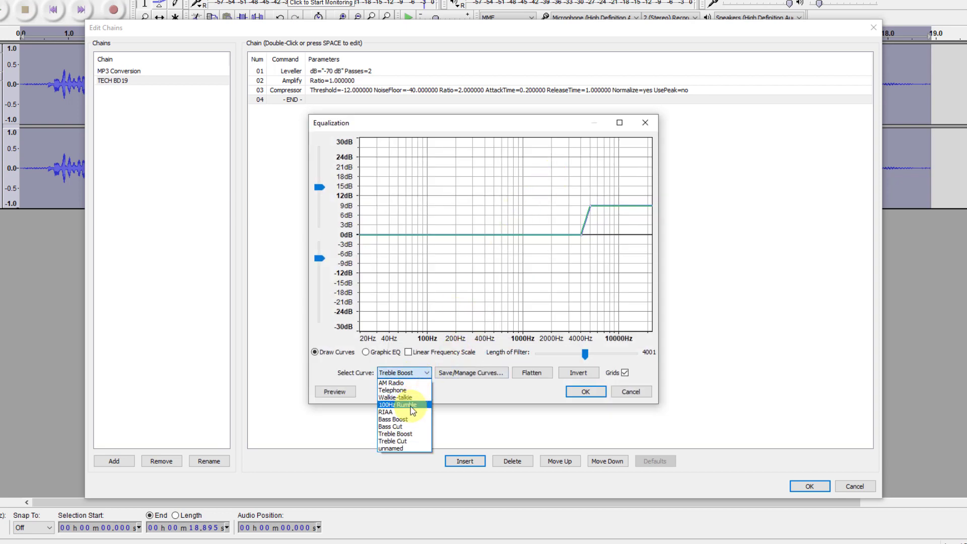
left_click(408, 423)
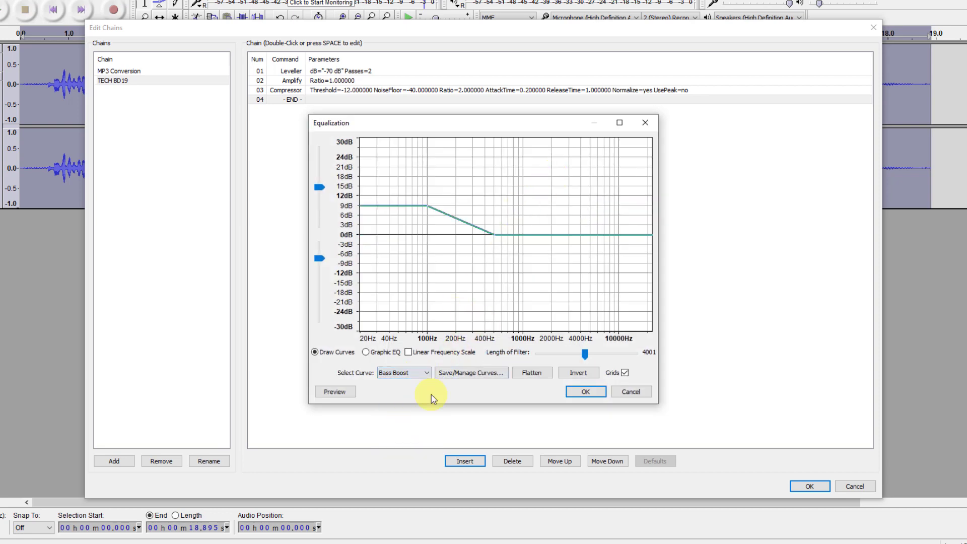
left_click(584, 393)
left_click(505, 357)
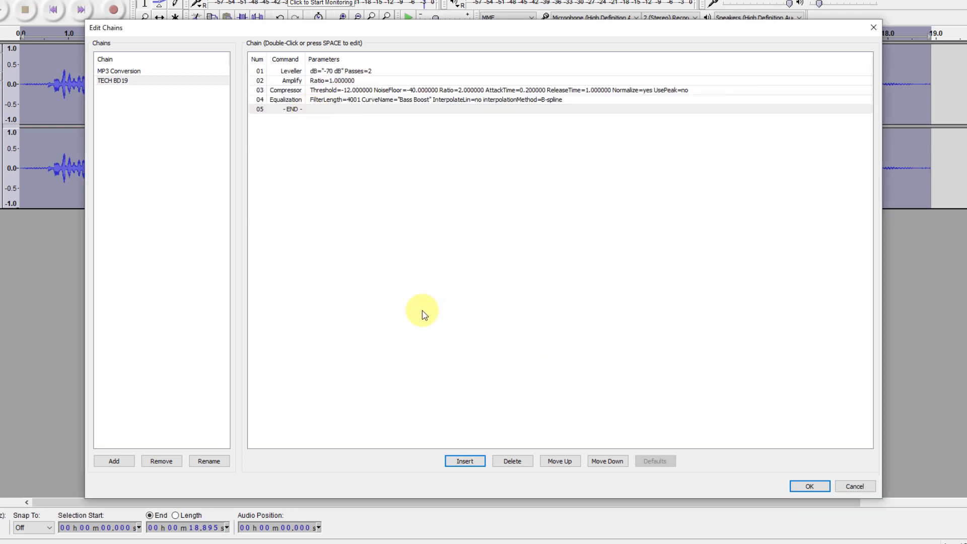
Step: Add a second Equalization command using the Treble Boost curve at the end of the TECH BD19 chain, and save the chain edits
left_click(461, 460)
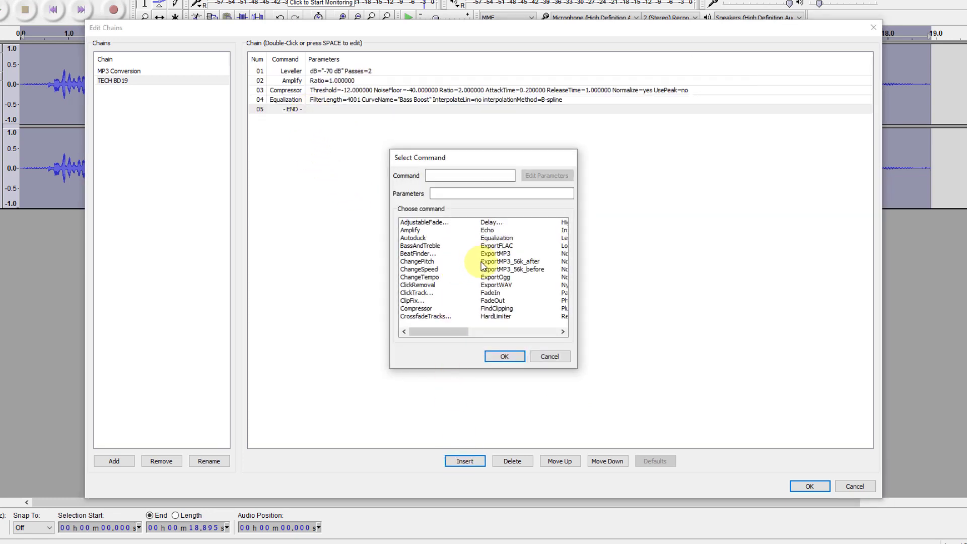
left_click(497, 238)
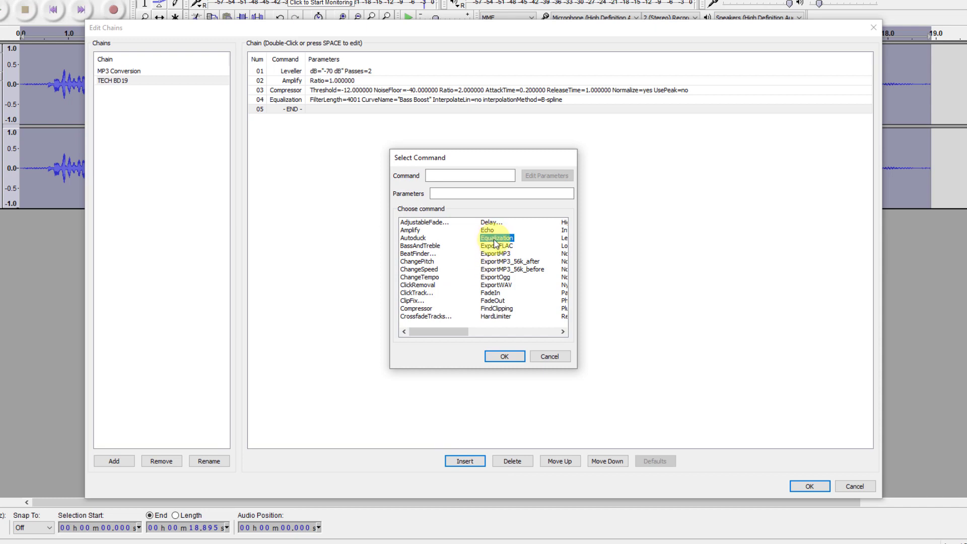
left_click(497, 242)
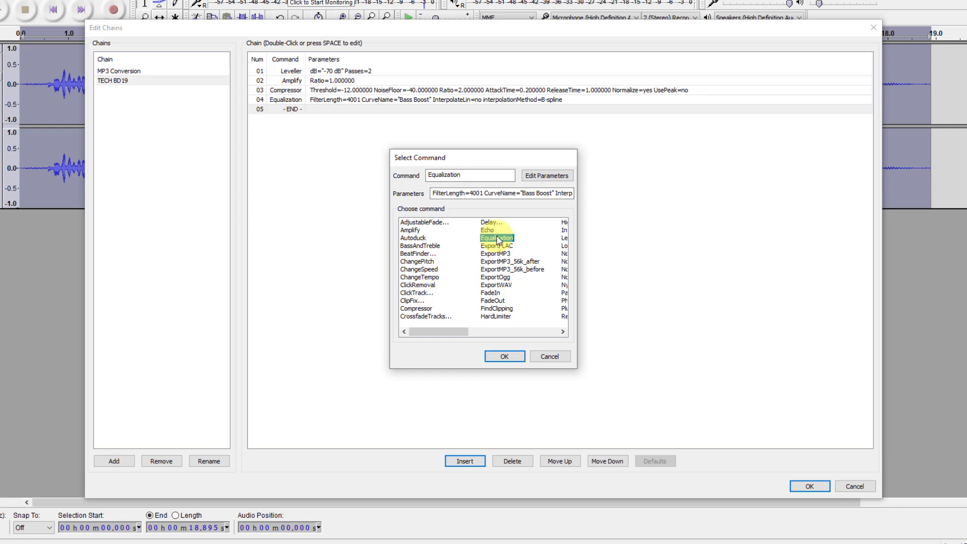
left_click(549, 178)
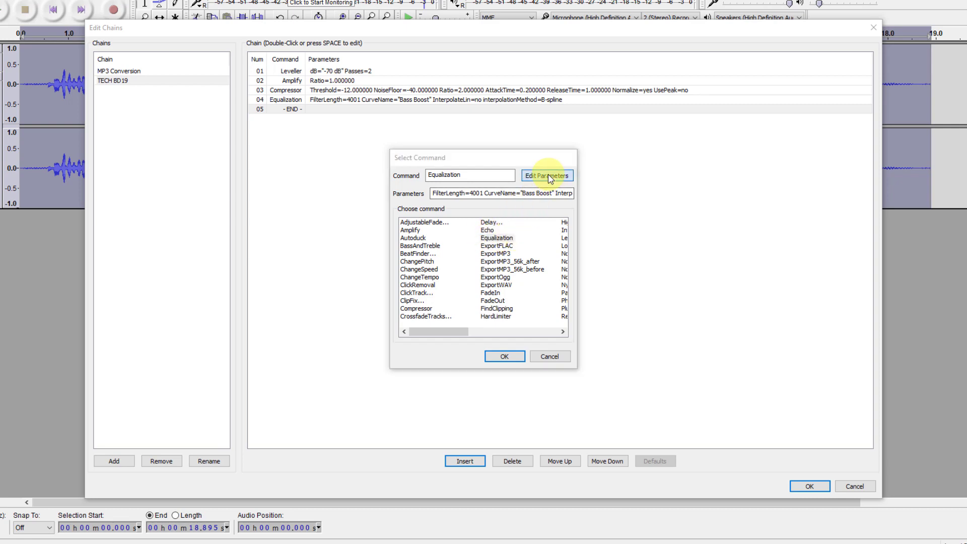
left_click(404, 373)
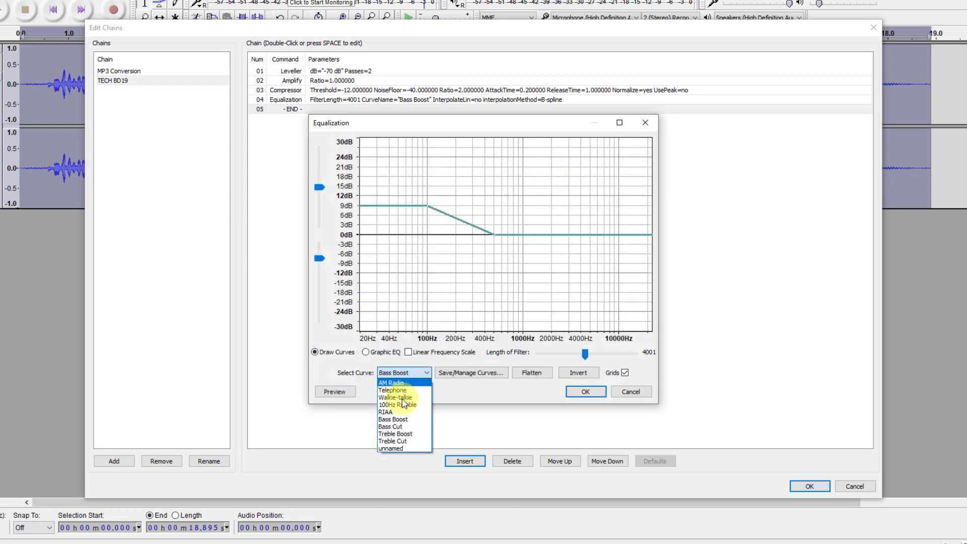
left_click(402, 434)
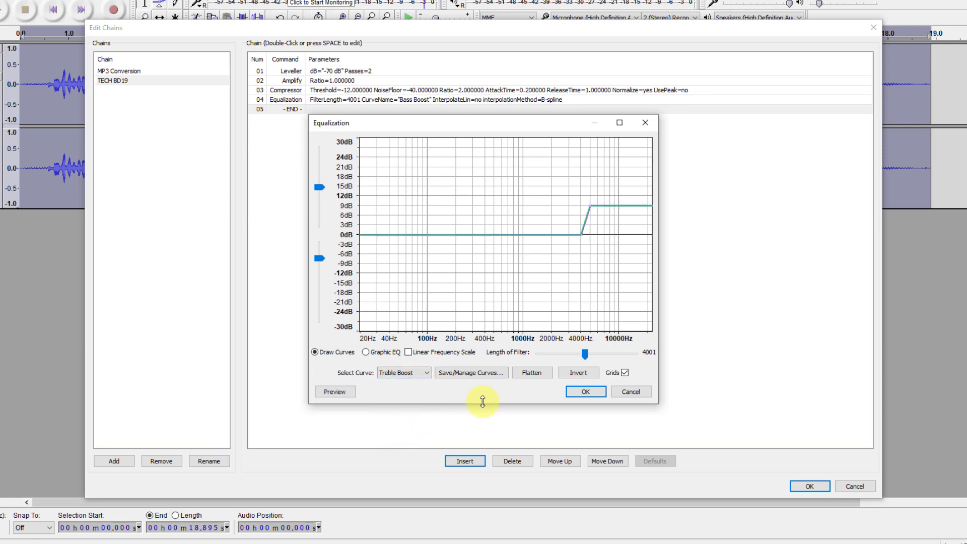
left_click(584, 392)
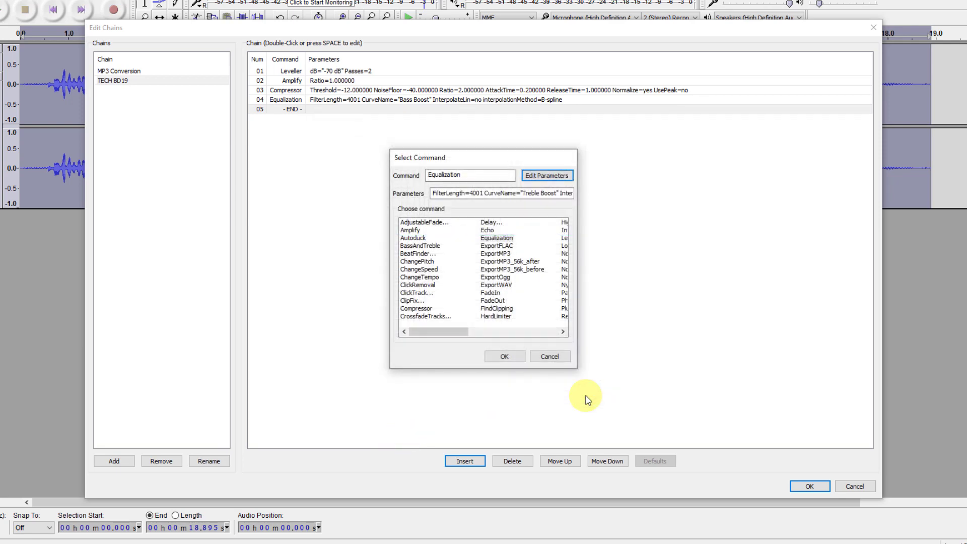
left_click(504, 357)
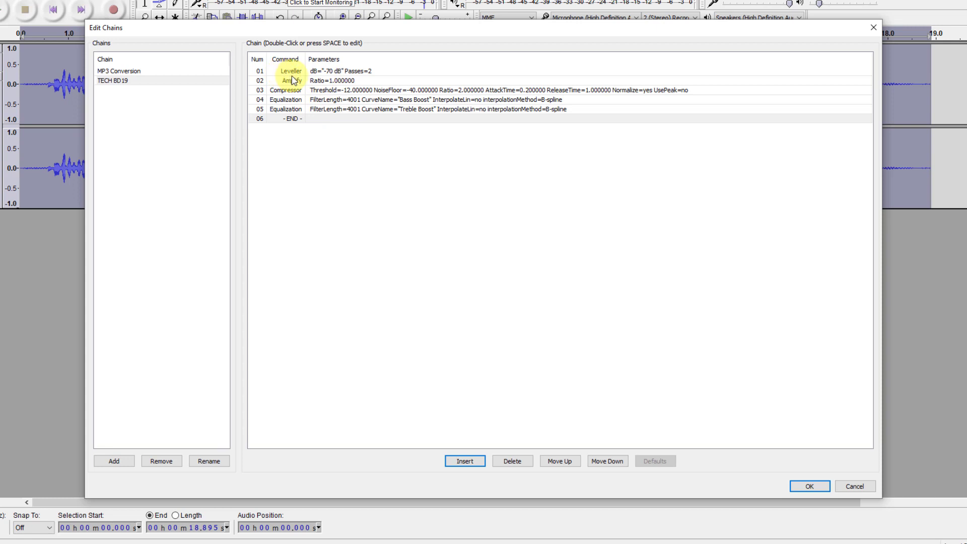
left_click(283, 100)
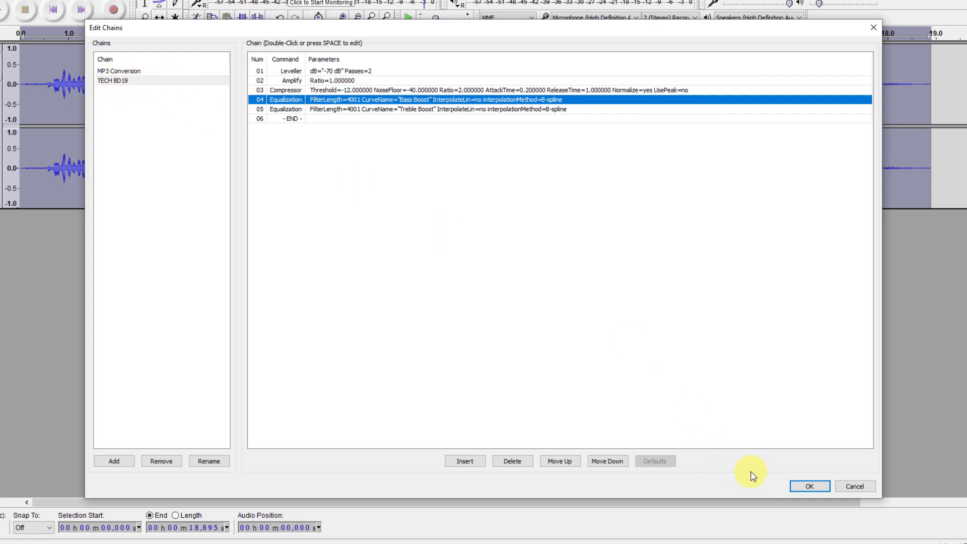
left_click(803, 489)
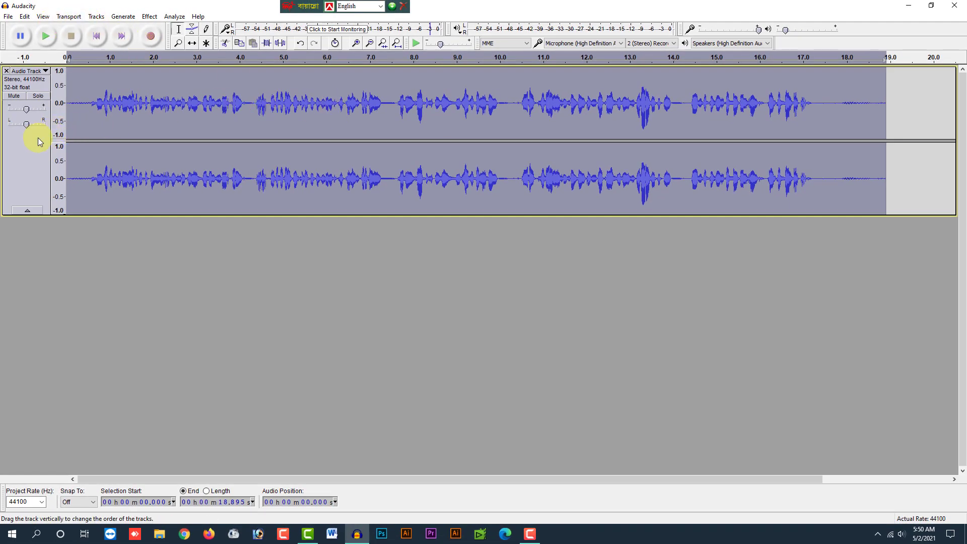
left_click(152, 137)
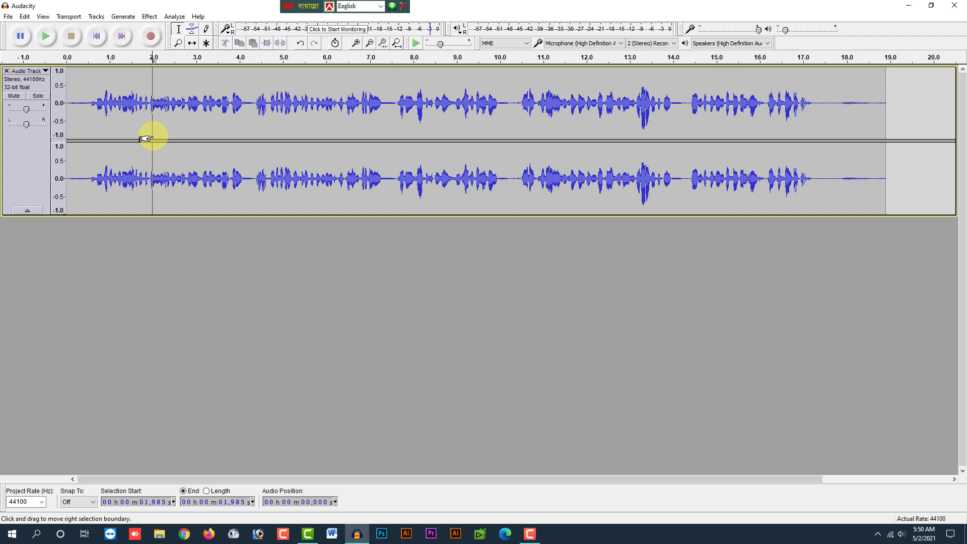
left_click_drag(89, 113, 801, 124)
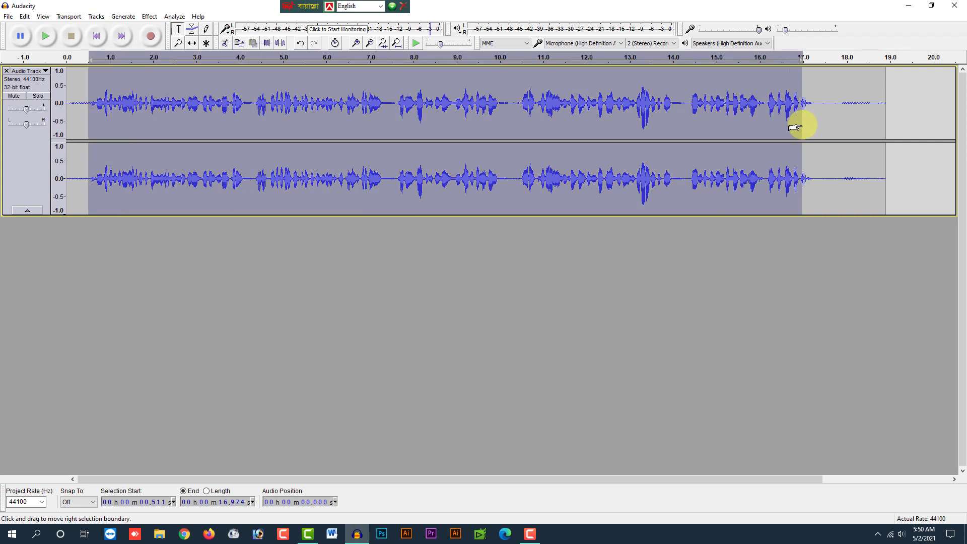
left_click(137, 118)
Step: Select the entire audio track and apply the TECH BD19 chain to the current project
left_click(31, 153)
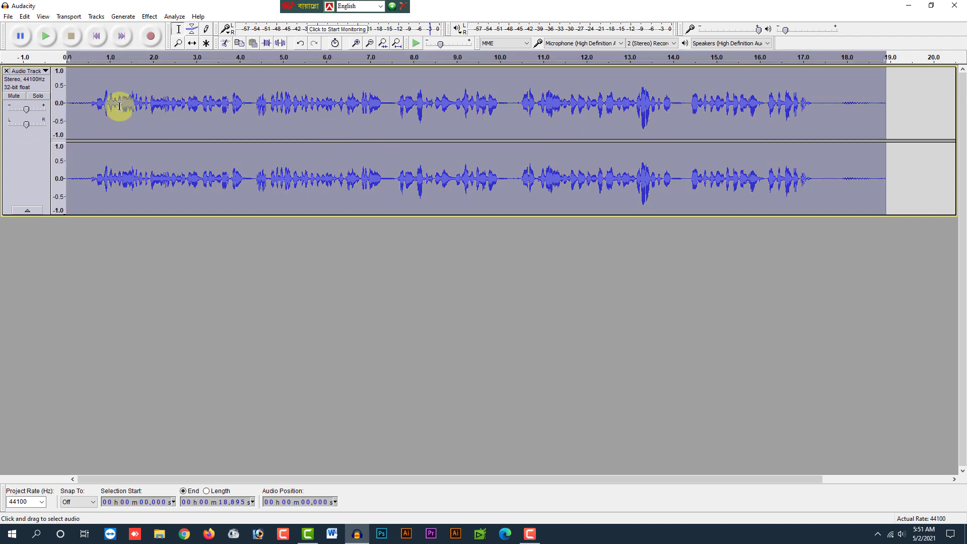
left_click(8, 16)
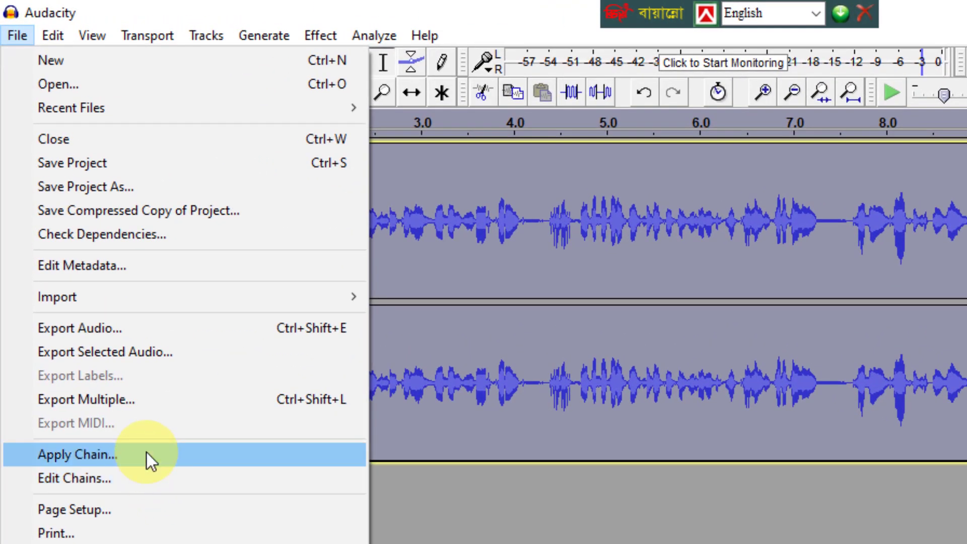
left_click(69, 212)
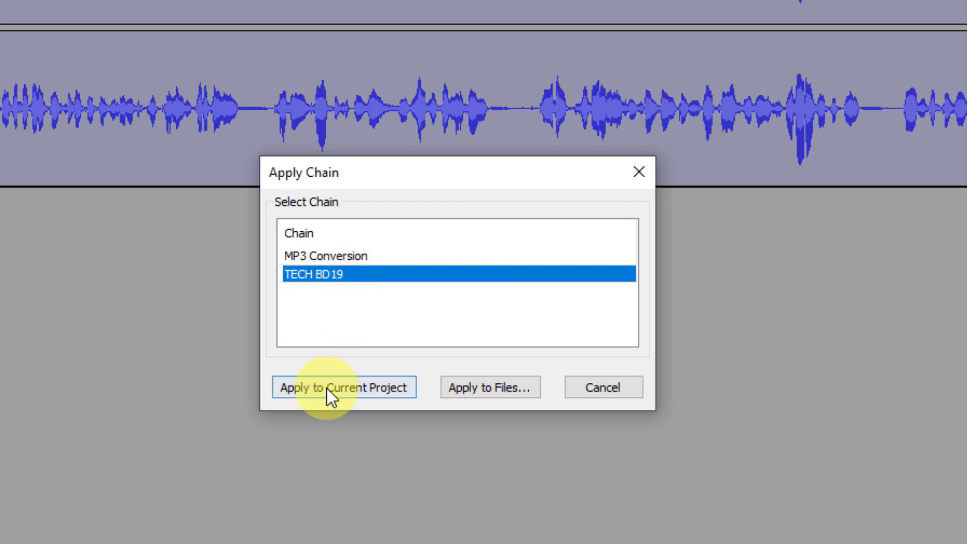
left_click(379, 392)
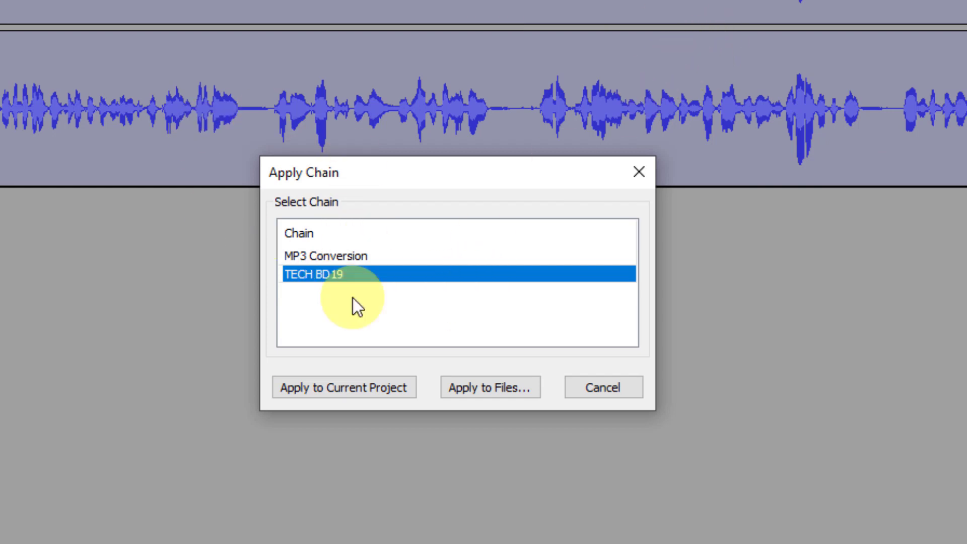
left_click(475, 389)
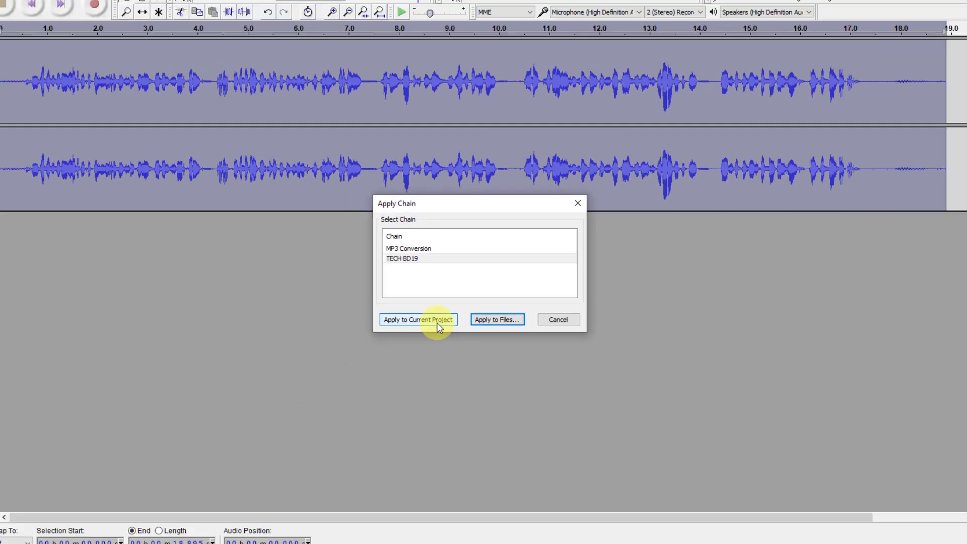
left_click(370, 393)
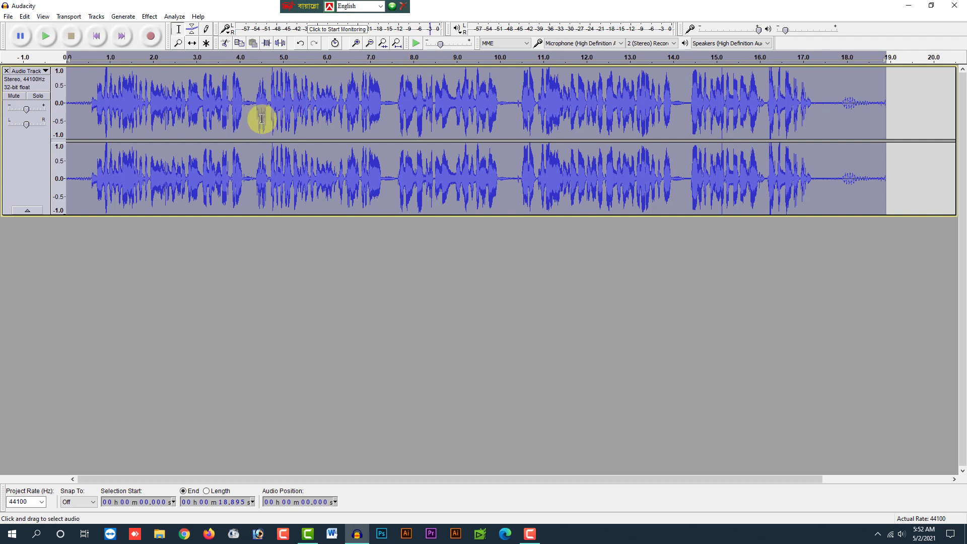
Step: Play the processed track from about 0.4 s and raise the system speaker volume while listening
left_click(83, 115)
key("space")
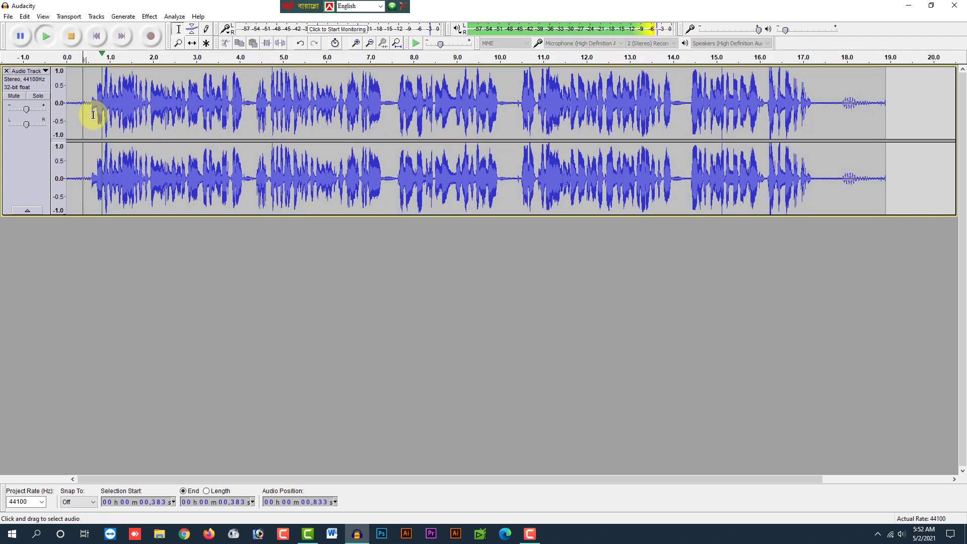
left_click(898, 538)
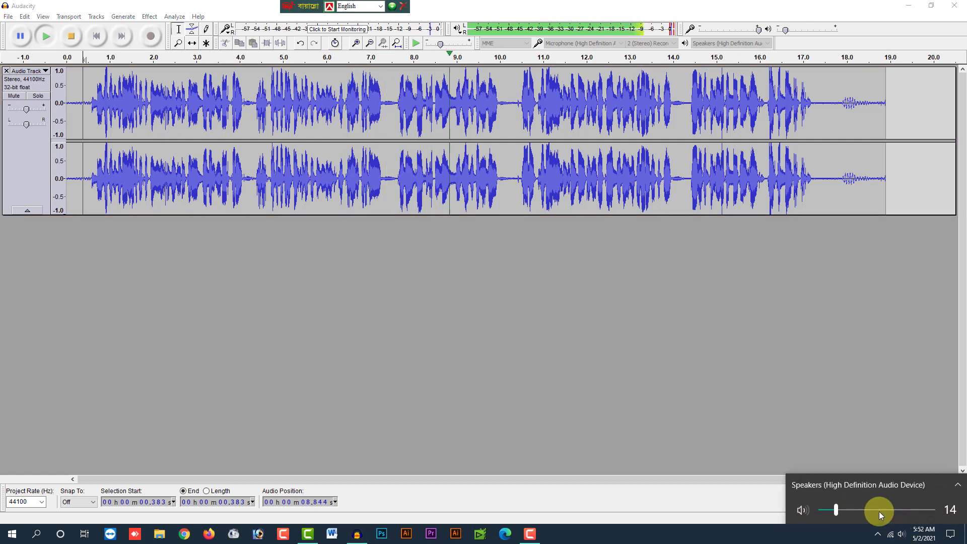
left_click(879, 511)
left_click(524, 337)
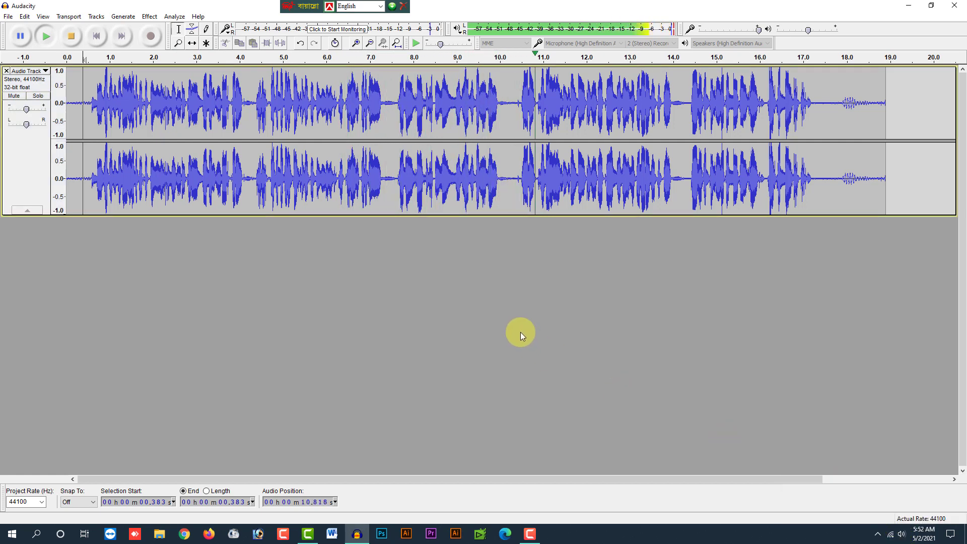